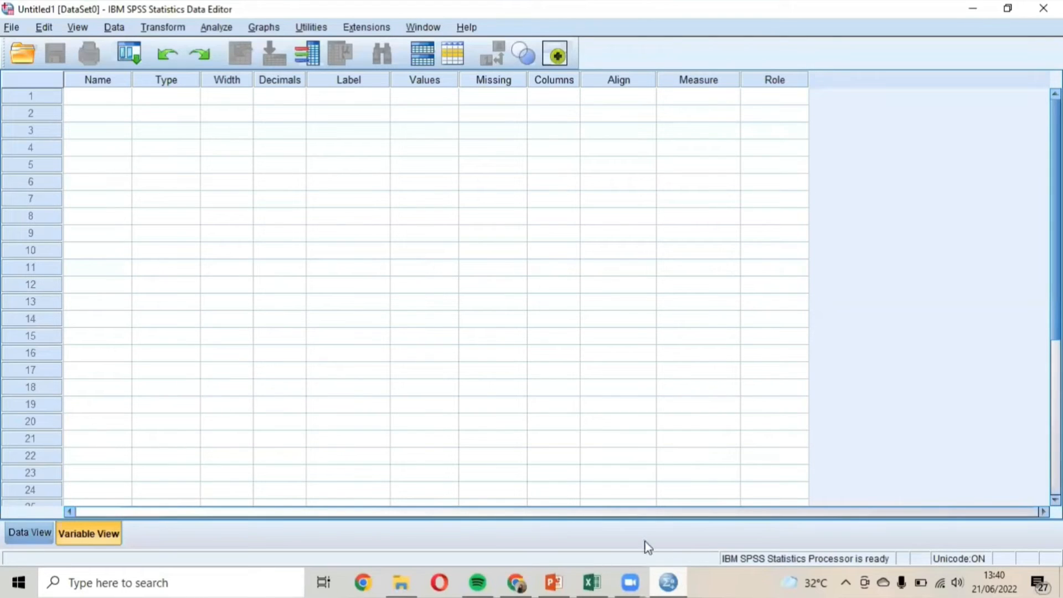
Step: Name the first two variables Keramahan_pustakawan and Kenyamanan_pemustaka
click(97, 103)
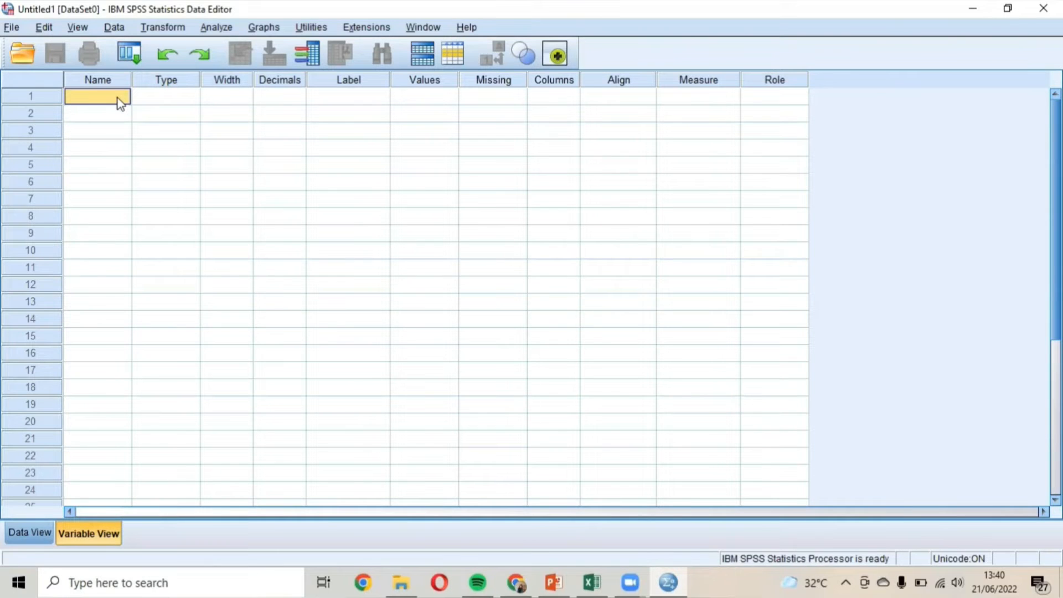
text(Keramaha)
text(n_pustaka)
text(wan)
key(Return)
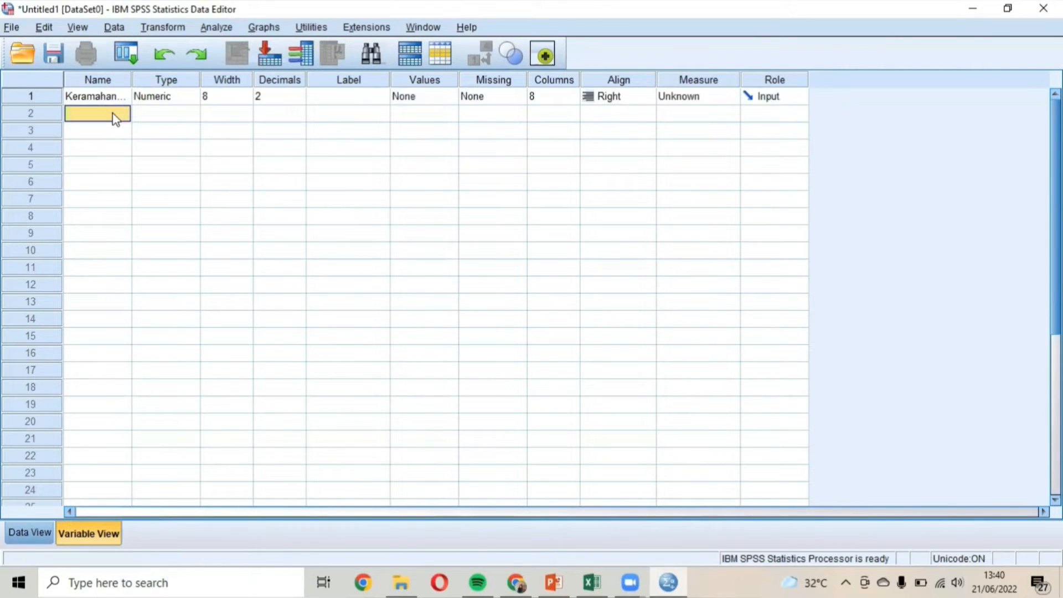
text(Kenyamanan_perustaka)
Step: Set the decimals of both variables, Keramahan_pustakawan and Kenyamanan_pemustaka, to 0
click(303, 109)
click(299, 101)
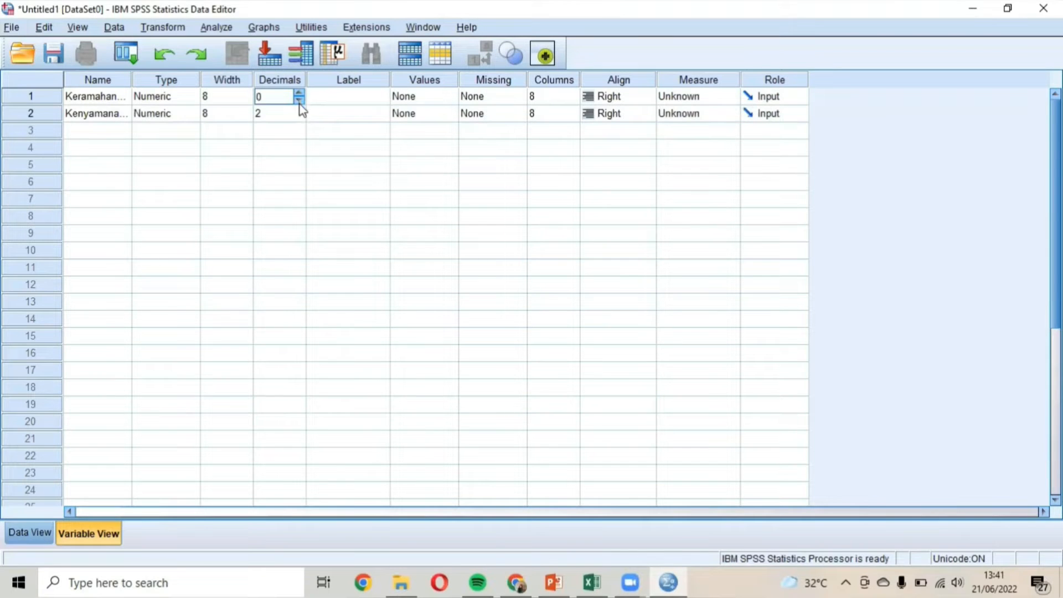
click(298, 119)
click(300, 118)
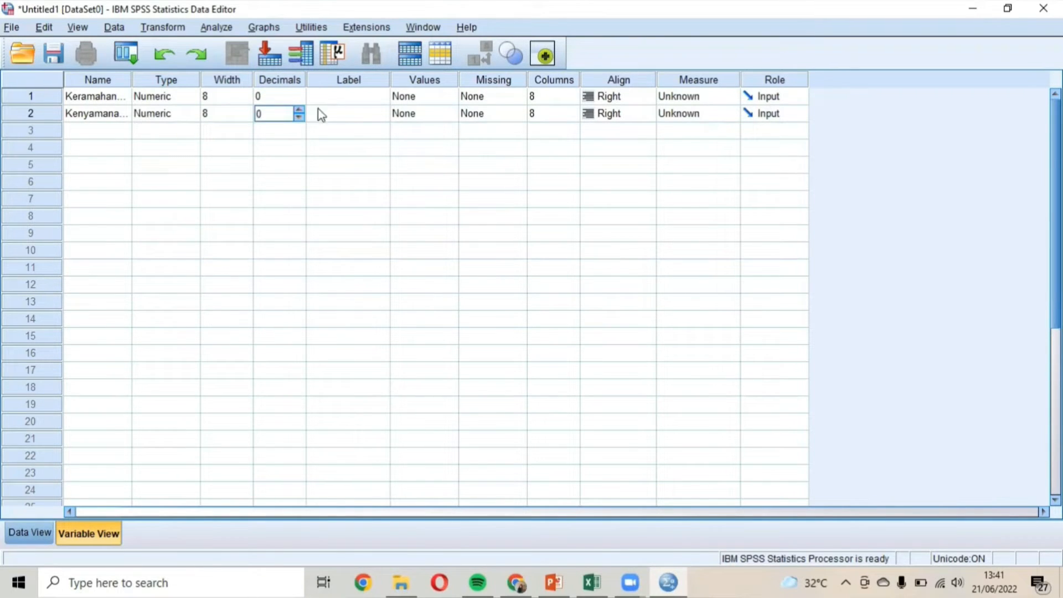
Step: Label the first variable "Keramahan Pustakawan" and the second variable "Kenyamanan Pemustaka"
click(380, 98)
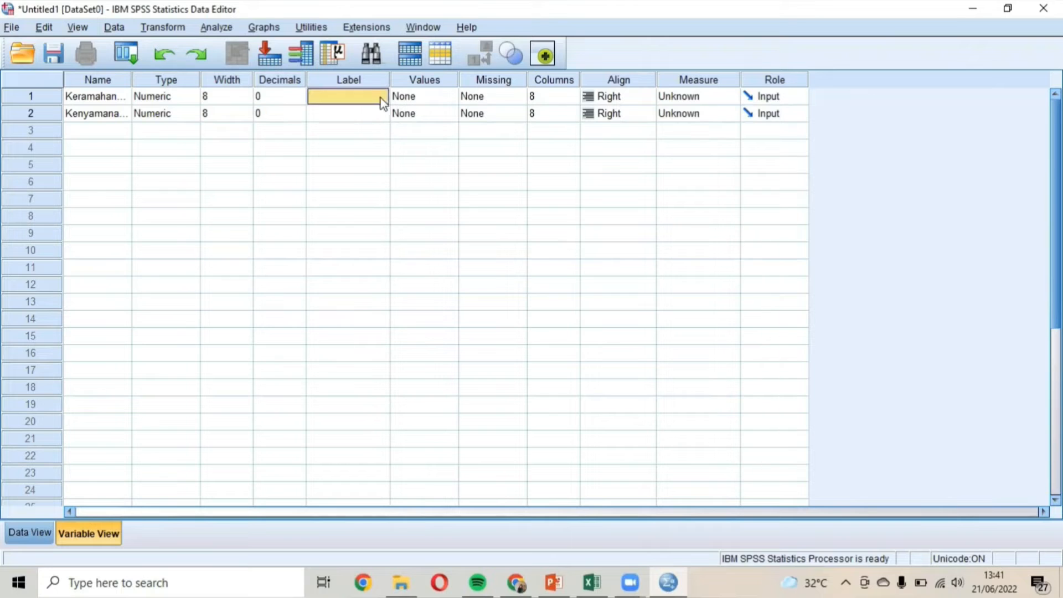
text(K)
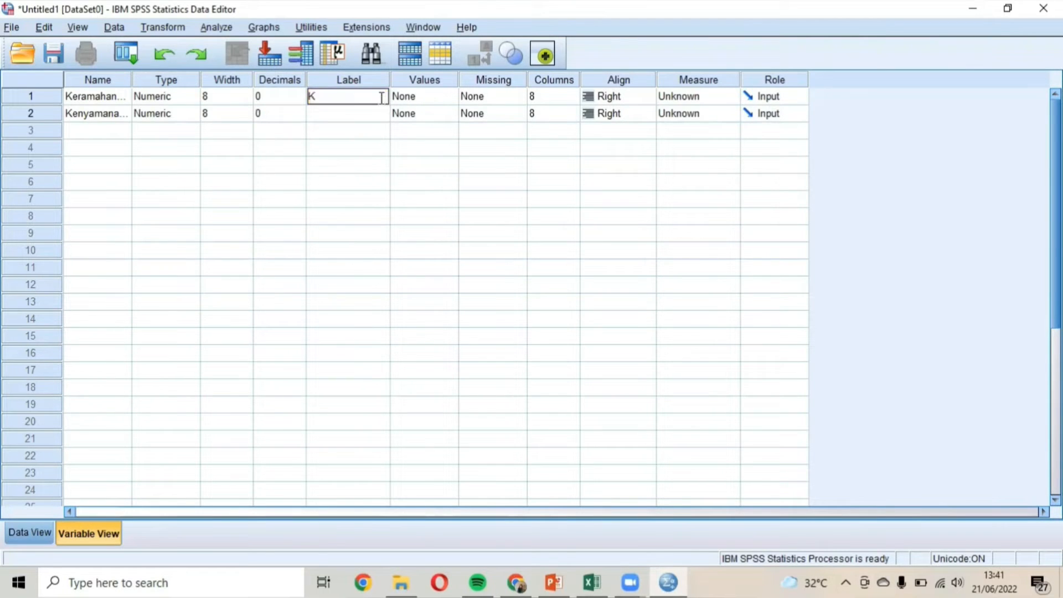
text(eramahan)
text( P)
text(ustakawa)
text(n)
click(340, 115)
text(Kenyamanan Pemustakk)
key(BackSpace)
text(aka)
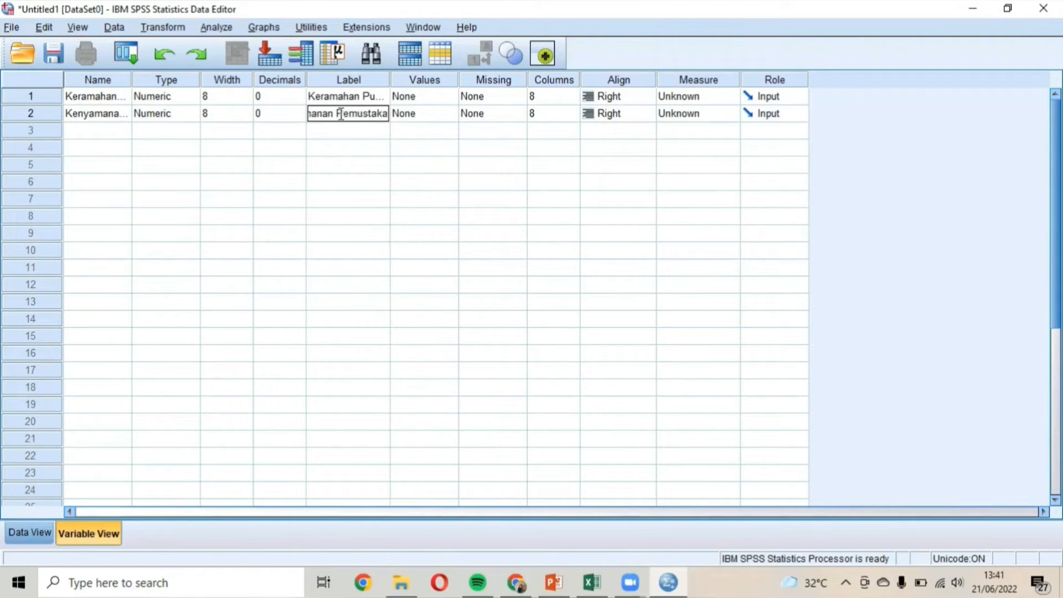
Step: Set the measurement level of both variables to Ordinal
click(674, 102)
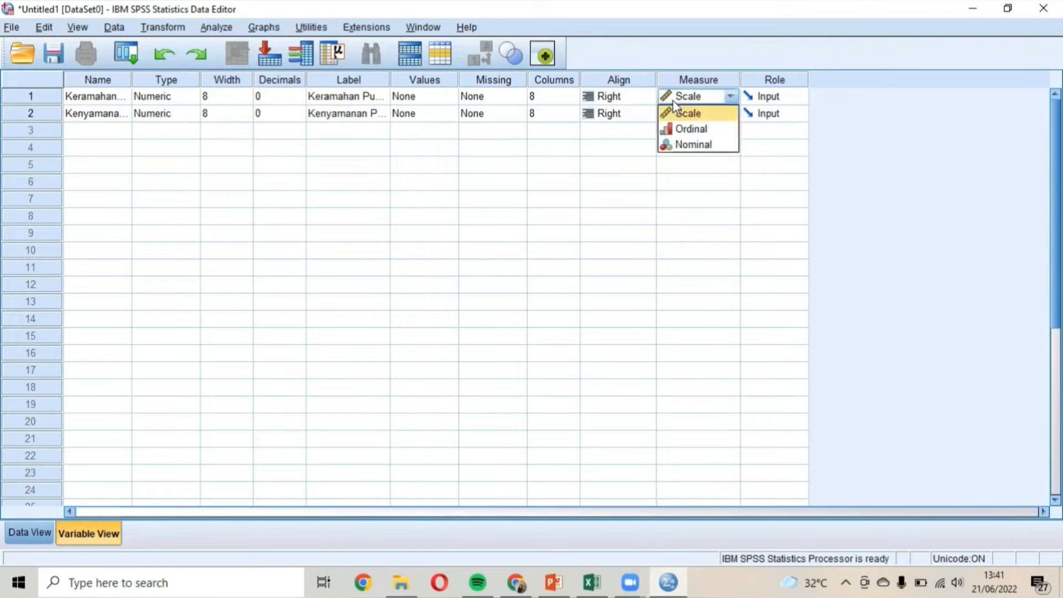
click(699, 128)
click(702, 117)
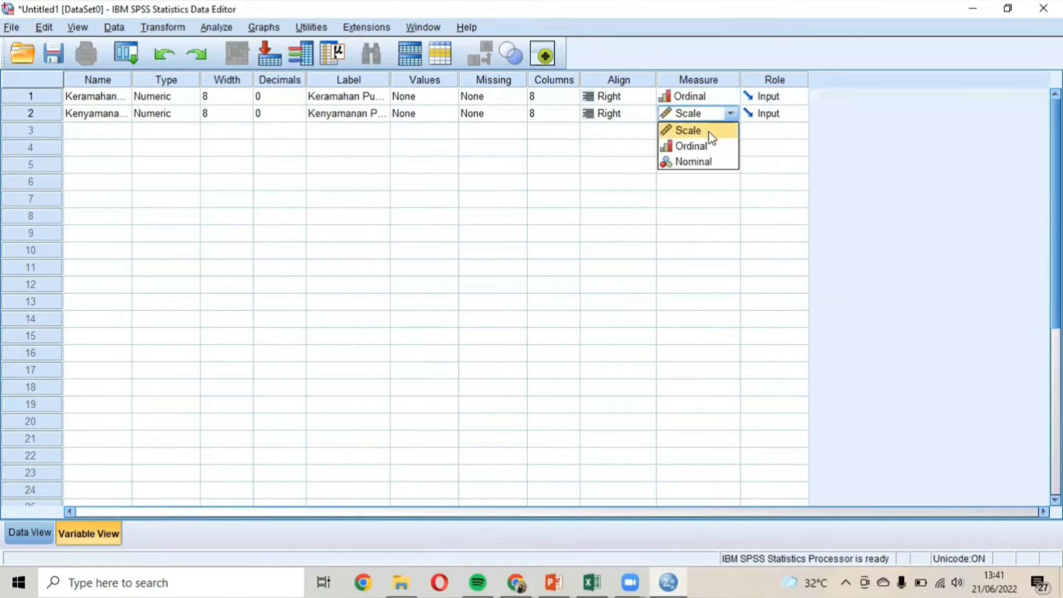
click(700, 146)
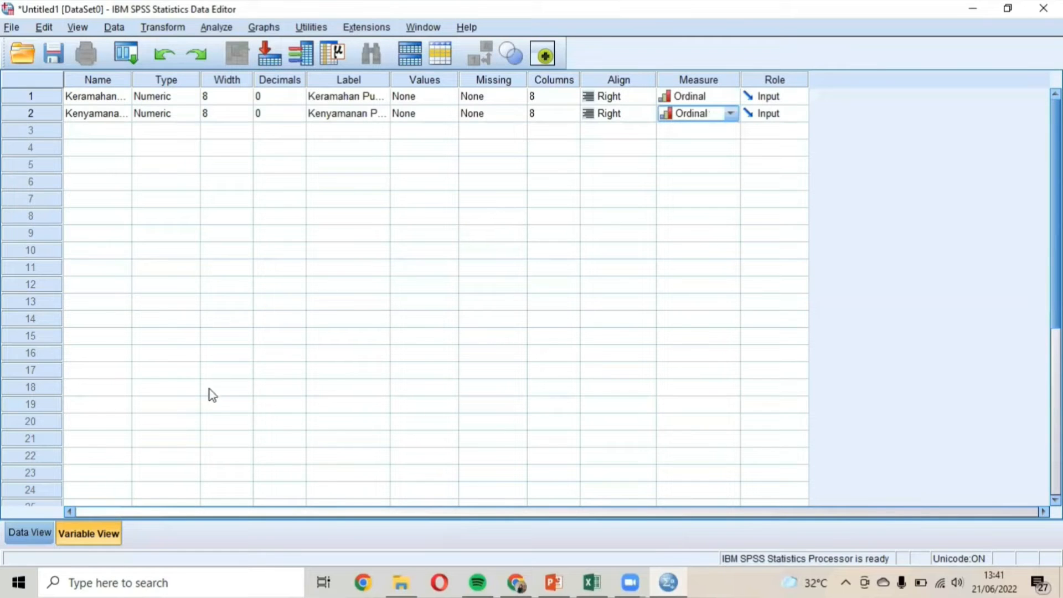
Step: Copy the Keramahan Pustakawan scores (C2:C11) from the Excel workbook Book1 and paste them into the Keramahan_pustakawan data column in SPSS, starting at case 1
click(39, 530)
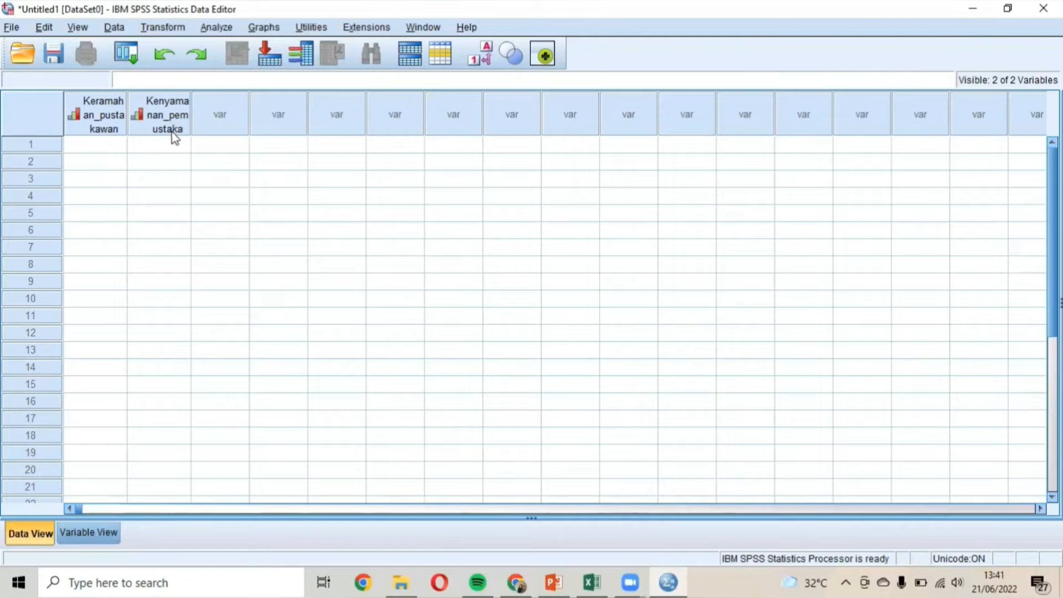
click(90, 147)
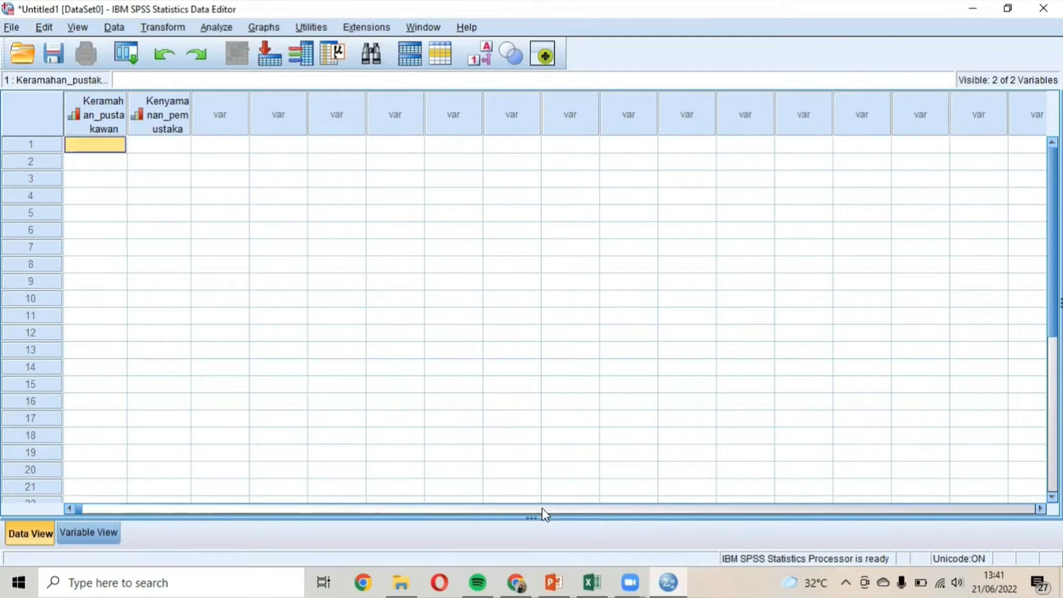
mouse_move(633, 580)
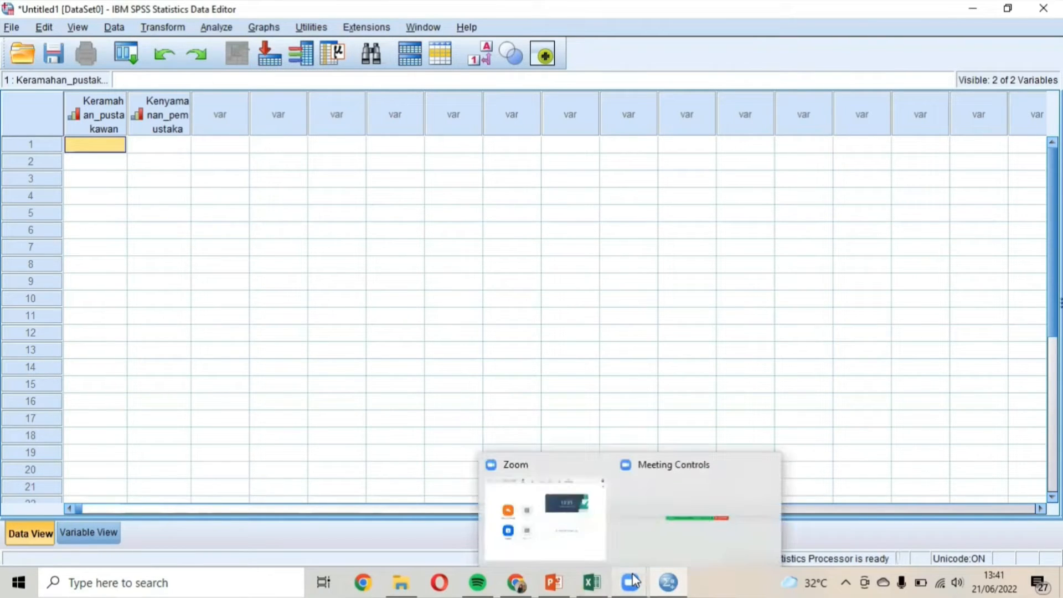
mouse_move(555, 580)
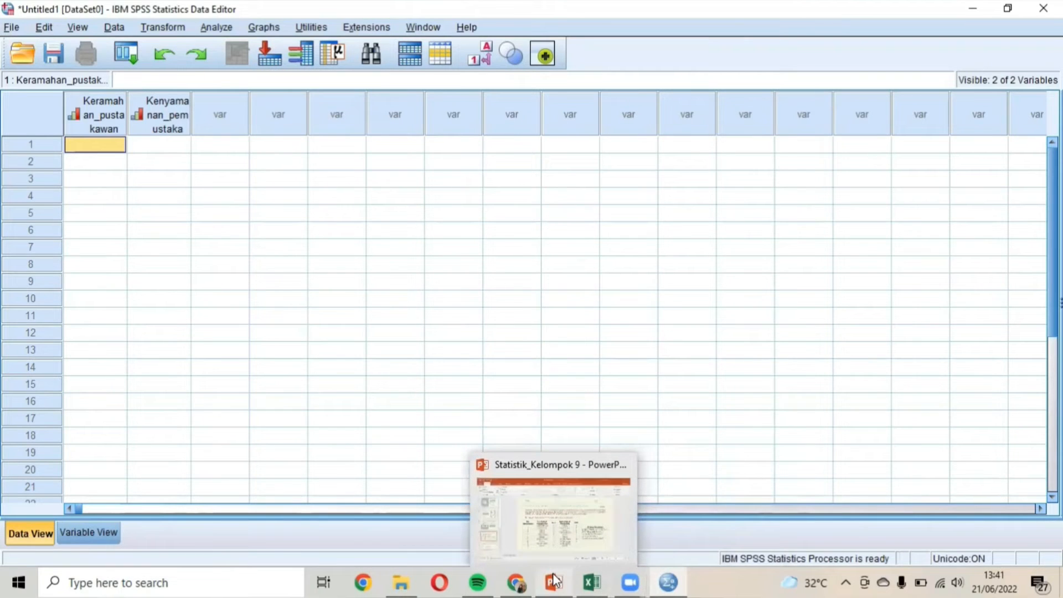
click(591, 583)
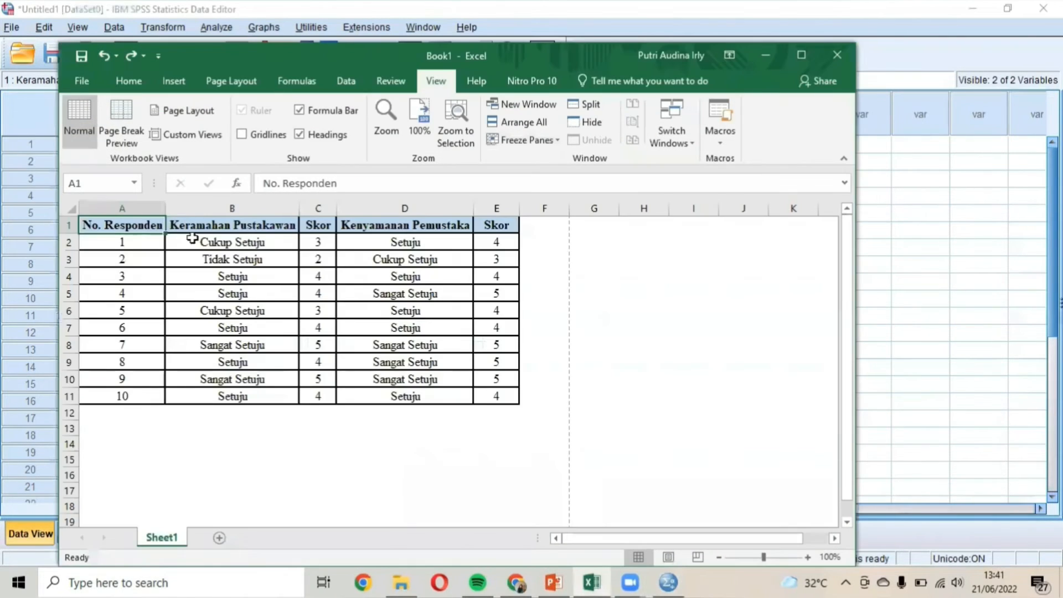
drag(324, 242, 319, 389)
key(ctrl+c)
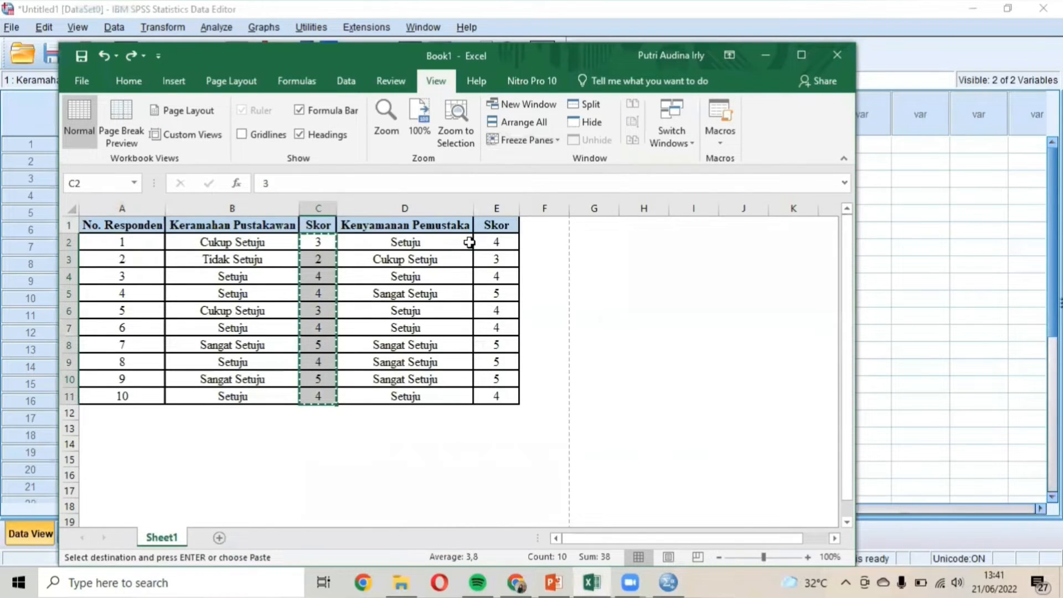
click(2, 173)
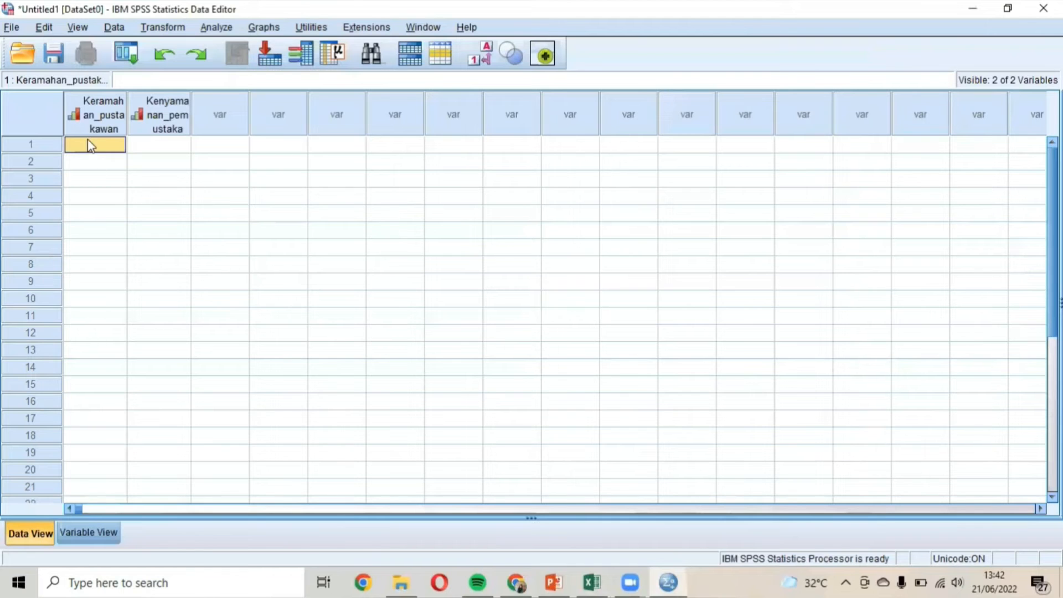
key(ctrl+v)
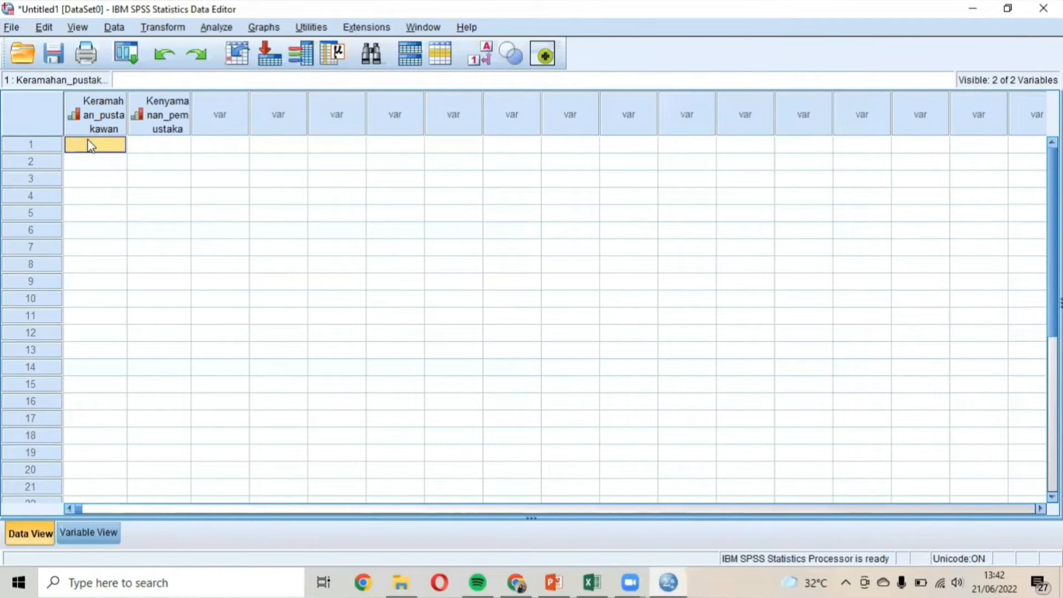
Step: Copy the Kenyamanan Pemustaka scores (E2:E11) from the Excel sheet and paste them into the Kenyamanan_pemustaka data column in SPSS, starting at case 1
click(591, 582)
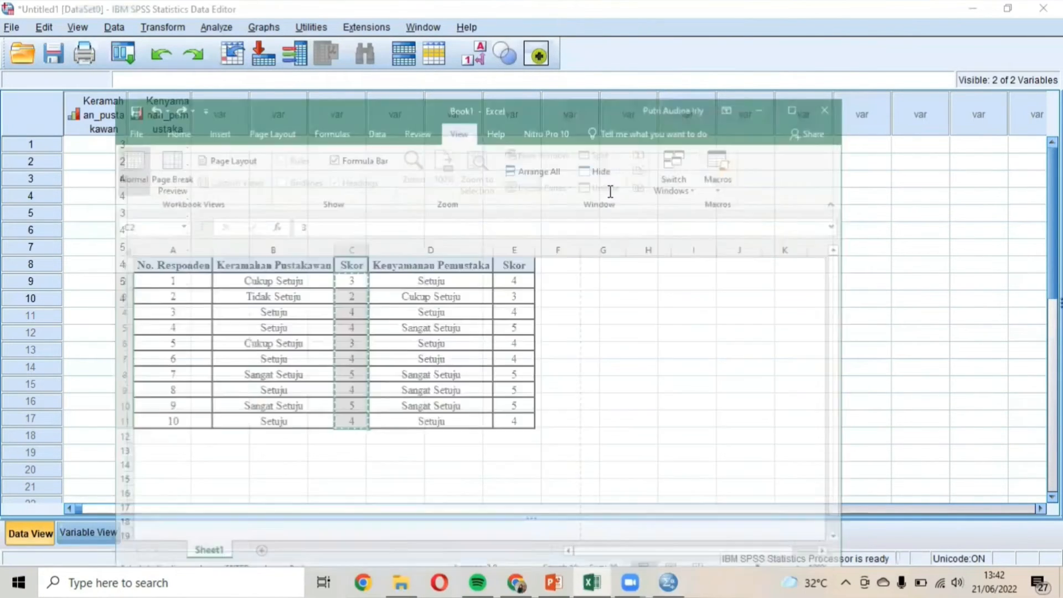
drag(503, 246, 496, 392)
key(ctrl+c)
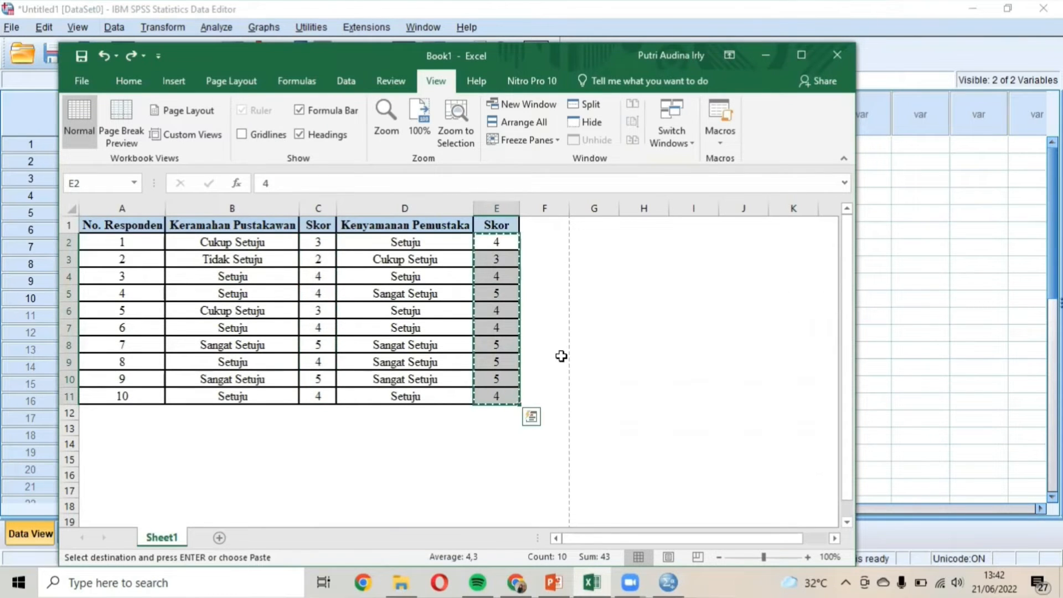
click(761, 63)
click(141, 147)
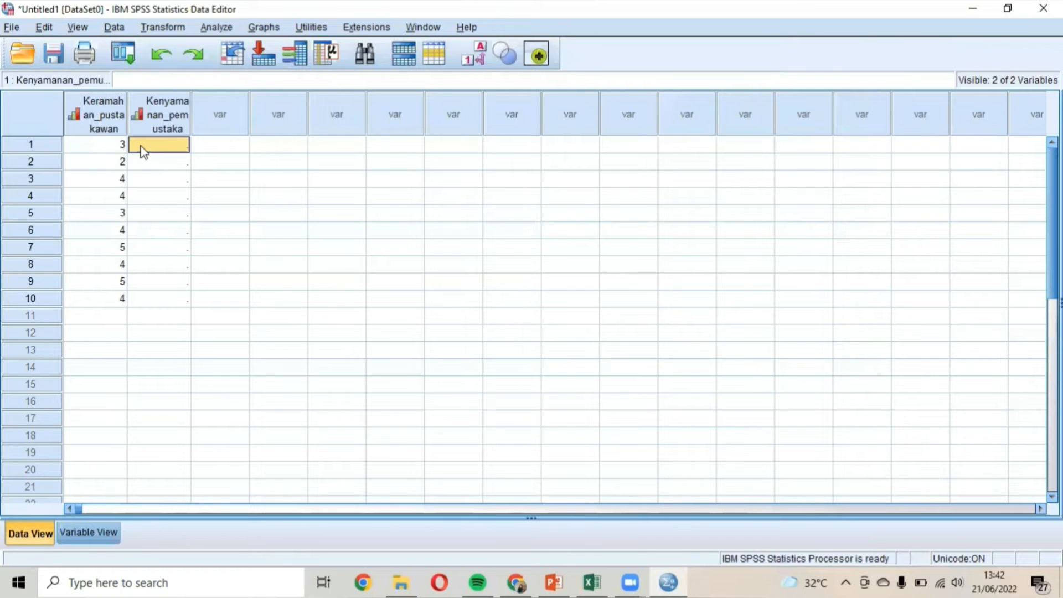
key(ctrl+v)
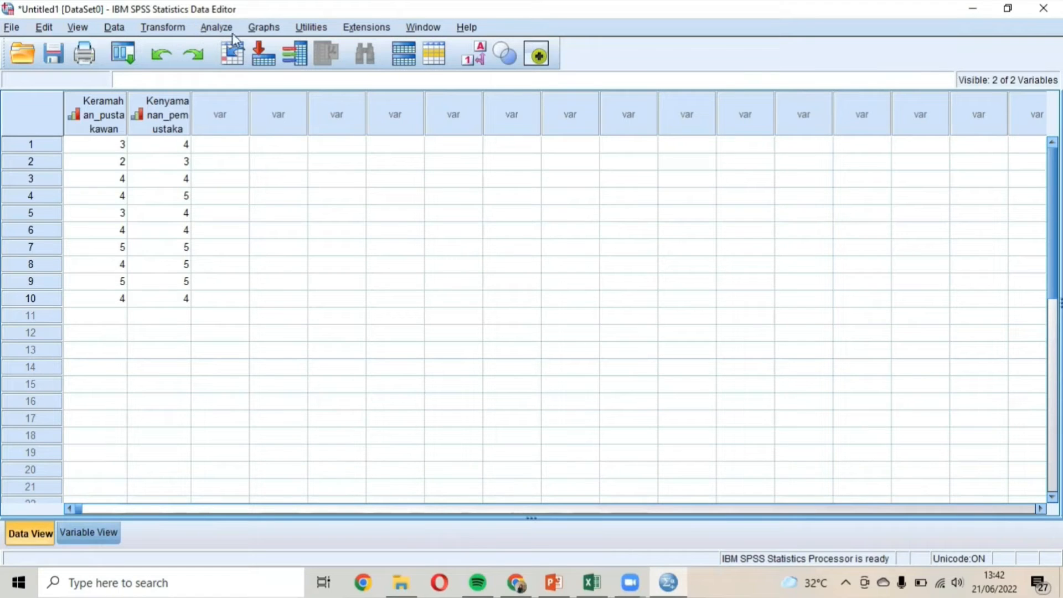
Step: Start a Bivariate Correlations analysis and add both Keramahan Pustakawan and Kenyamanan Pemustaka as its variables
click(194, 31)
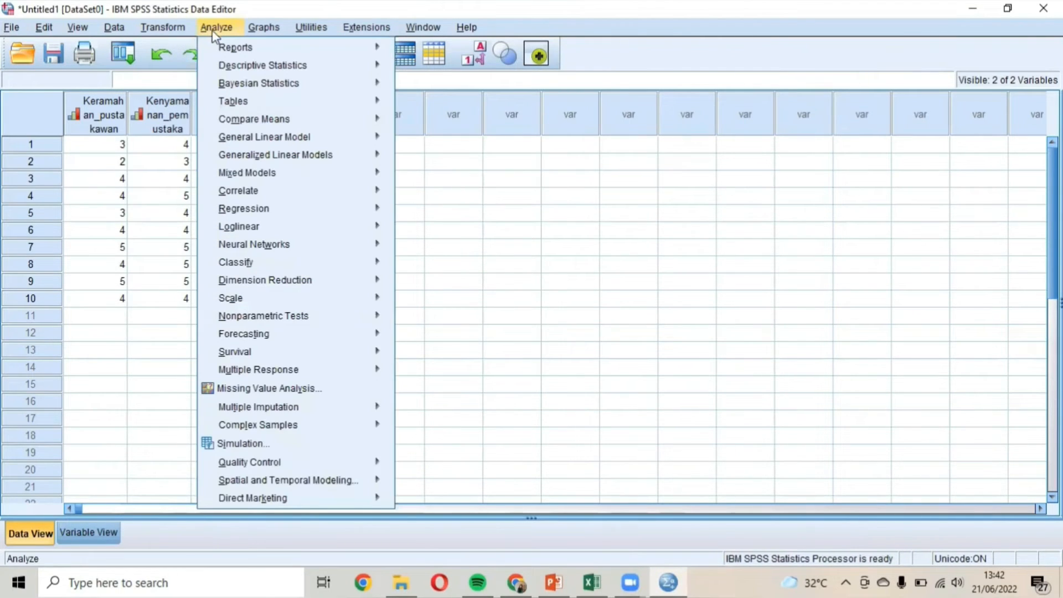
mouse_move(257, 194)
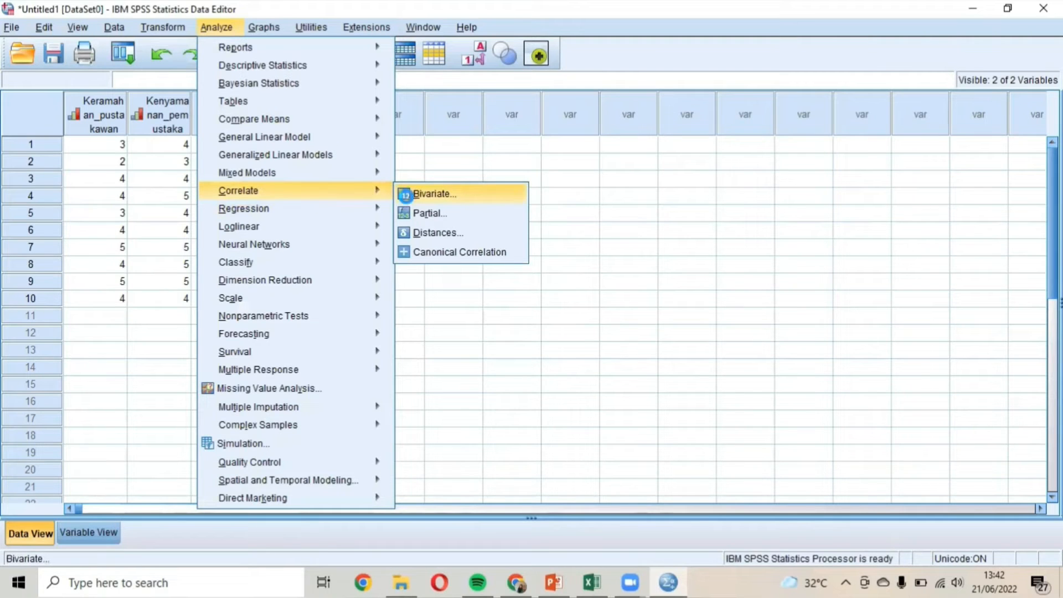
click(407, 195)
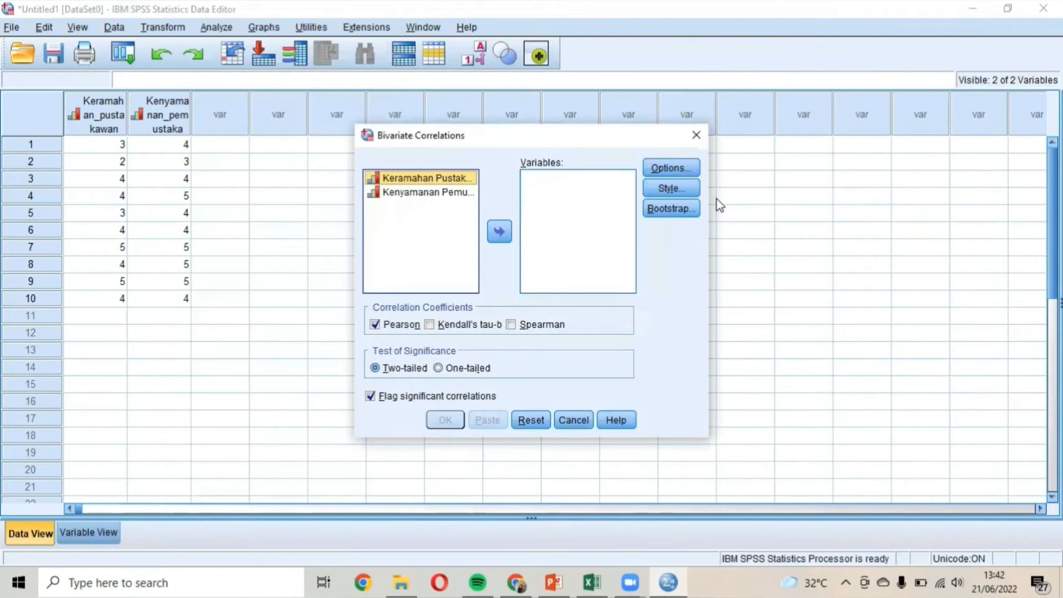
click(415, 194)
click(416, 180)
shift+click(428, 194)
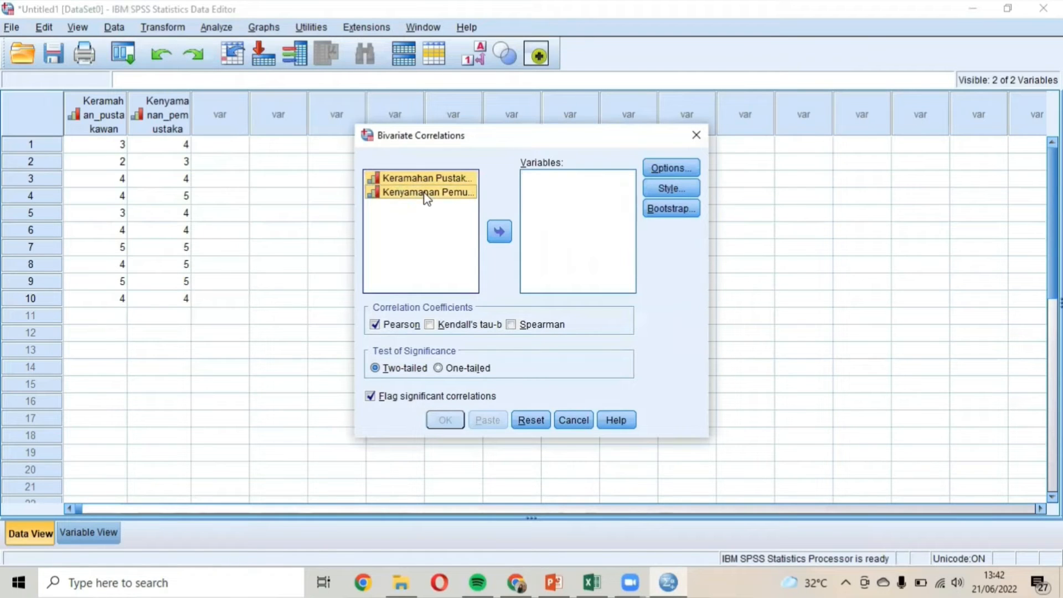
click(498, 233)
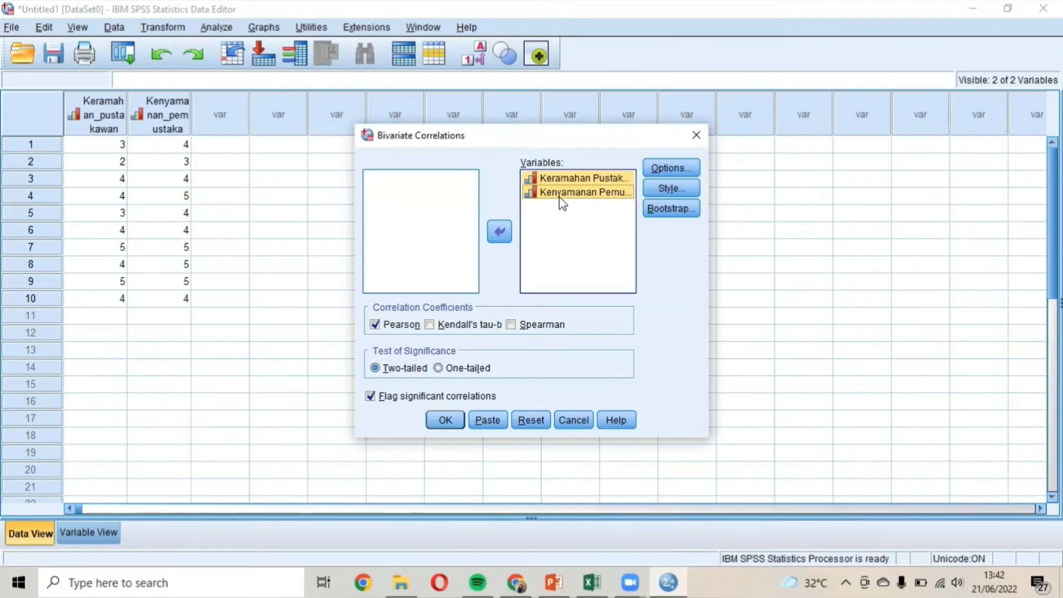
Step: Choose Kendall's tau-b instead of Pearson as the correlation coefficient and run the analysis
click(429, 325)
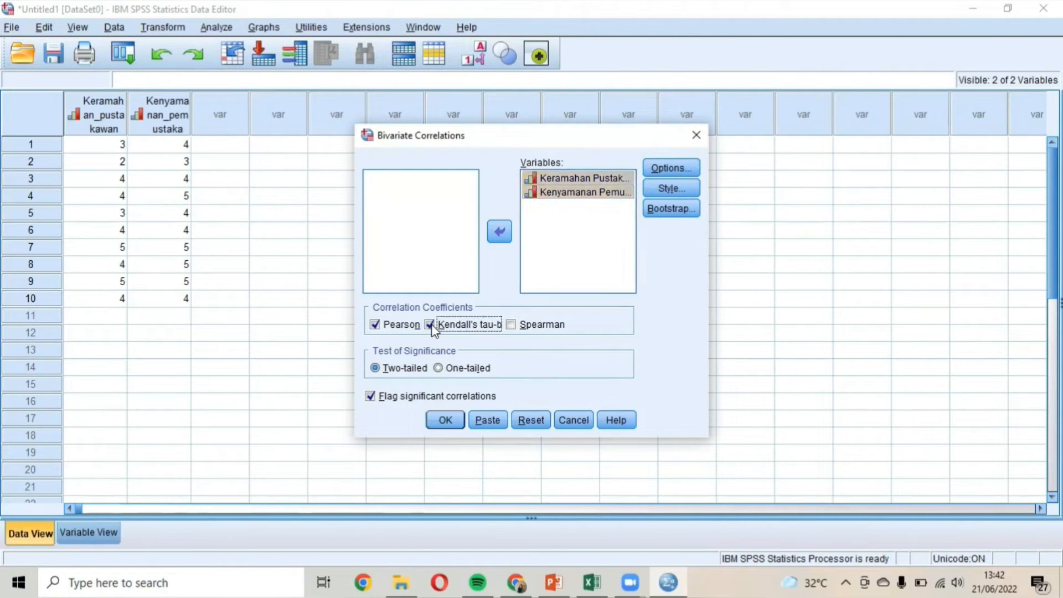
click(390, 326)
click(453, 423)
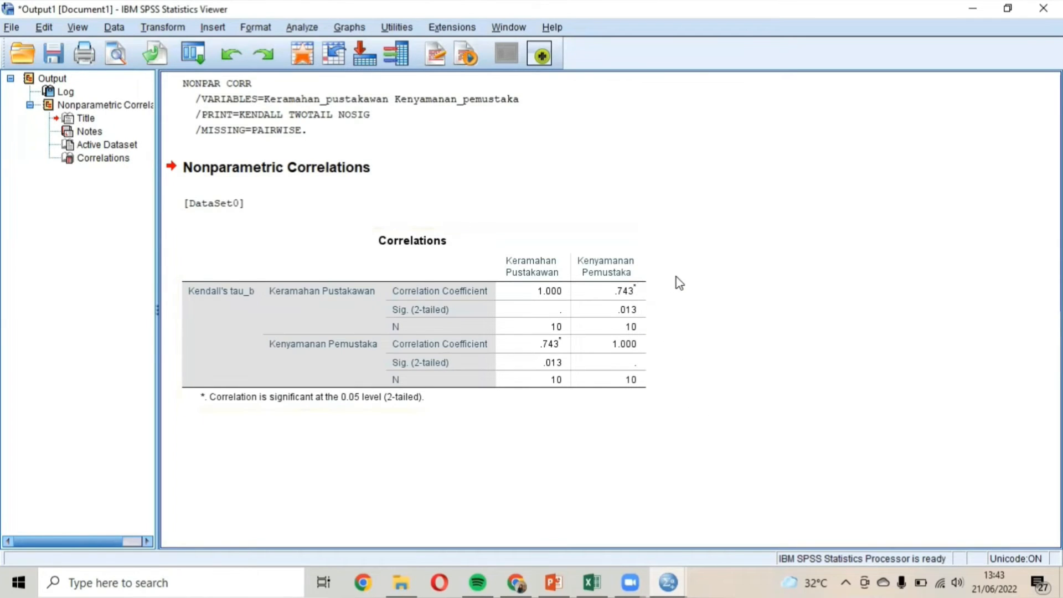
Step: Switch to the PowerPoint presentation Statistik_Kelompok 9 and show slide 5, "Interpretasi Output SPSS", as a slide show
mouse_move(560, 580)
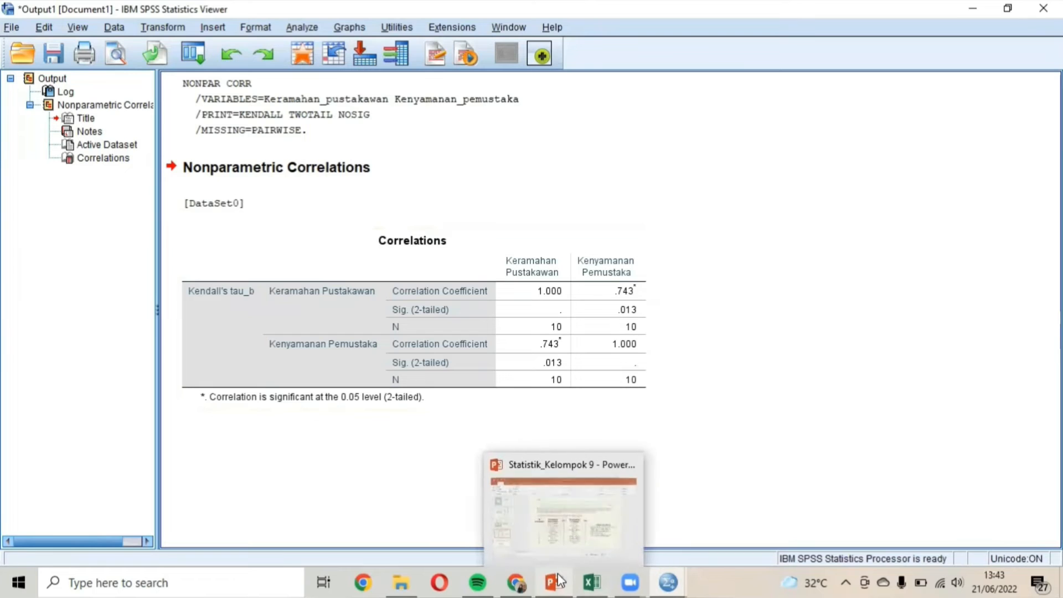
mouse_move(629, 579)
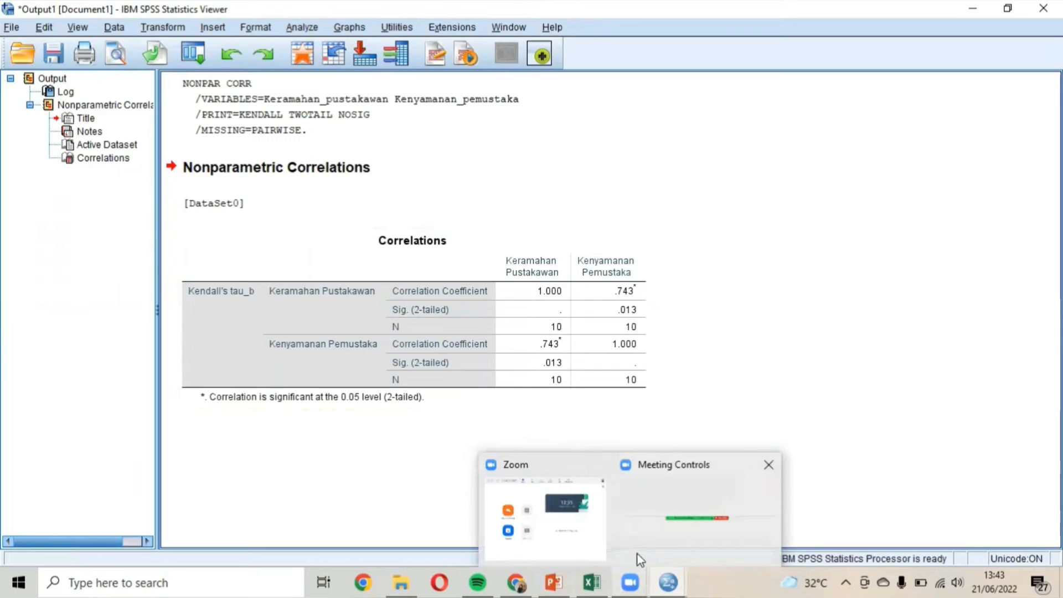
click(655, 547)
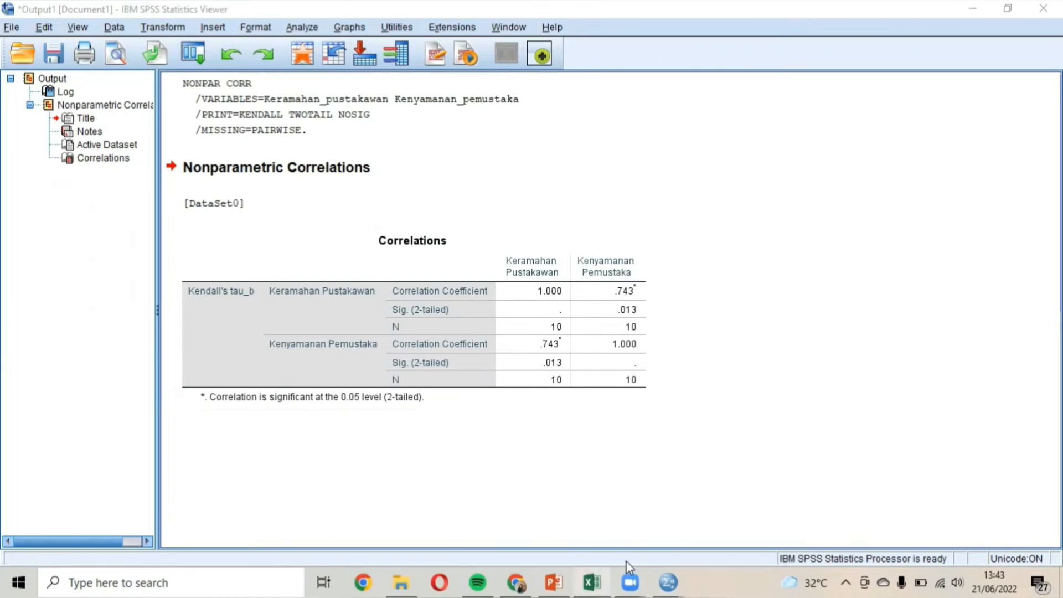
click(553, 583)
click(79, 467)
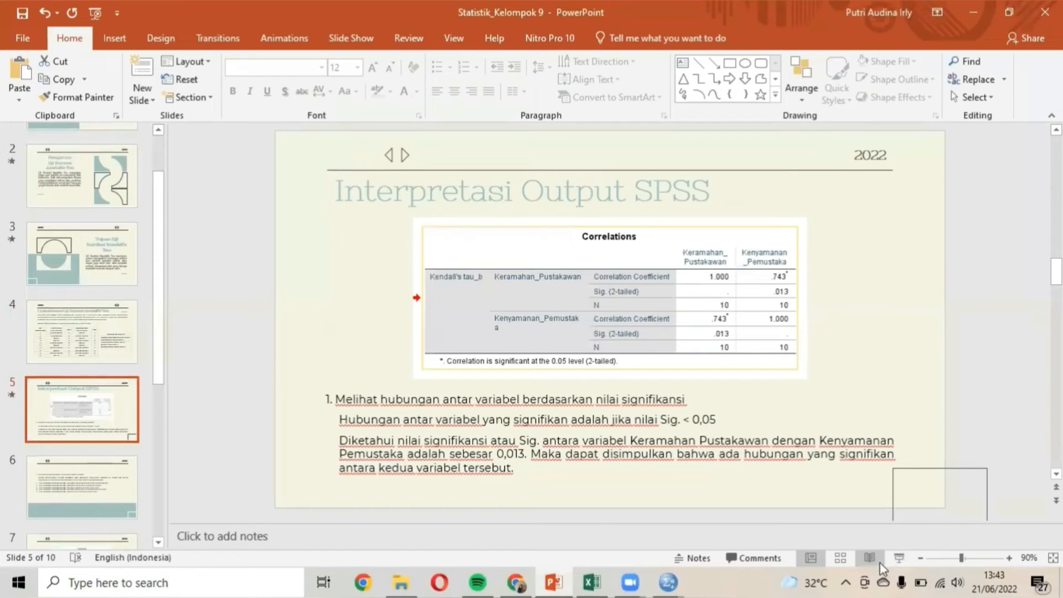
click(898, 558)
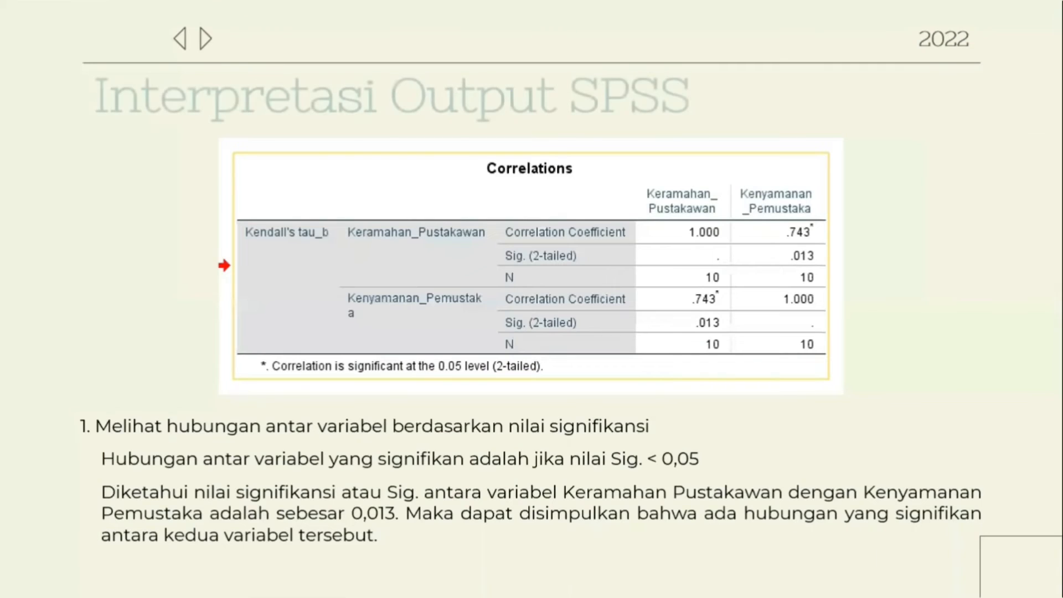